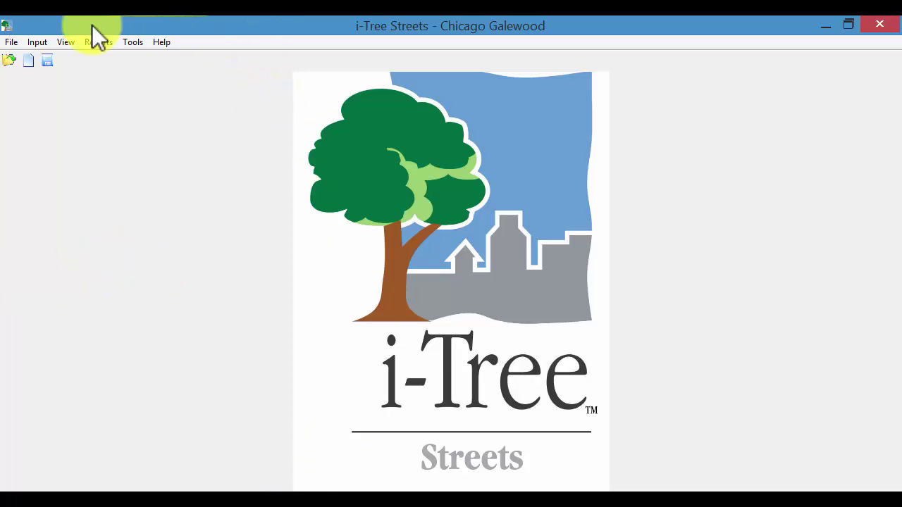
# Step: Open the Define Species dialog from the Input menu and move it to a clear spot on screen
pyautogui.click(38, 42)
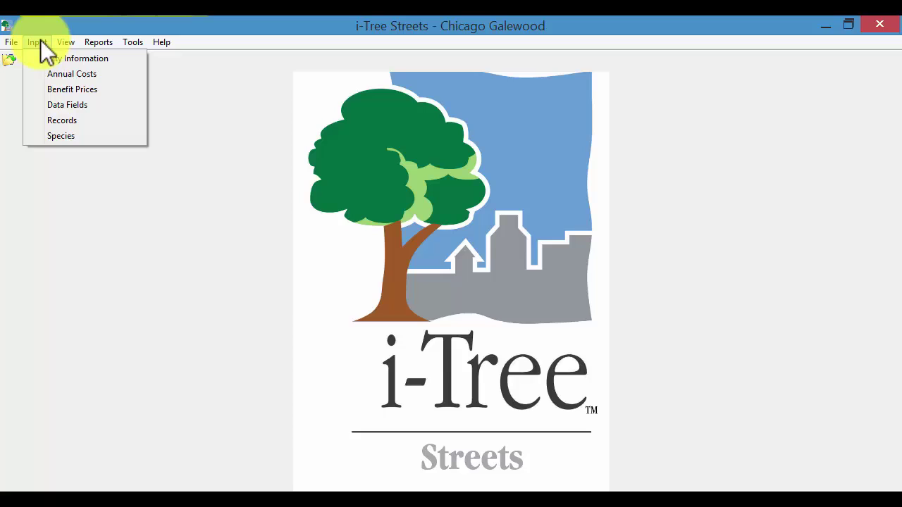
pyautogui.click(57, 138)
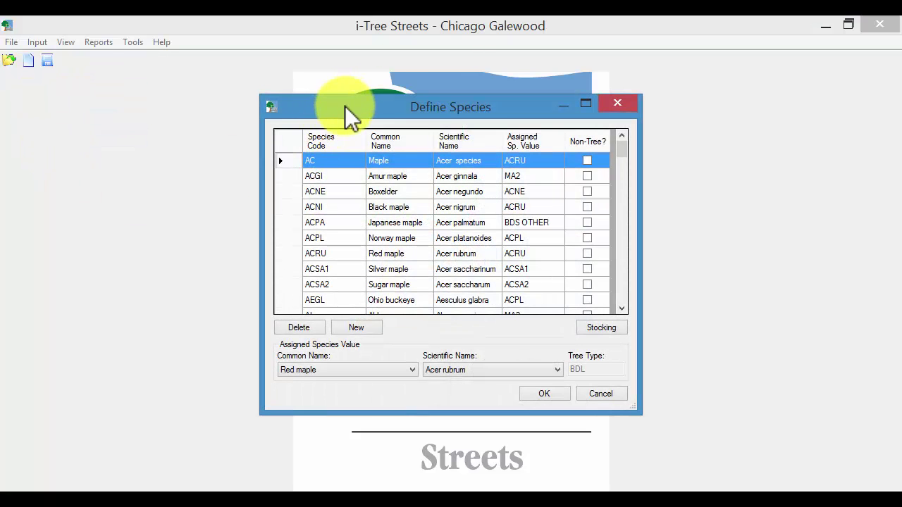
pyautogui.moveTo(345, 105); pyautogui.dragTo(261, 69)
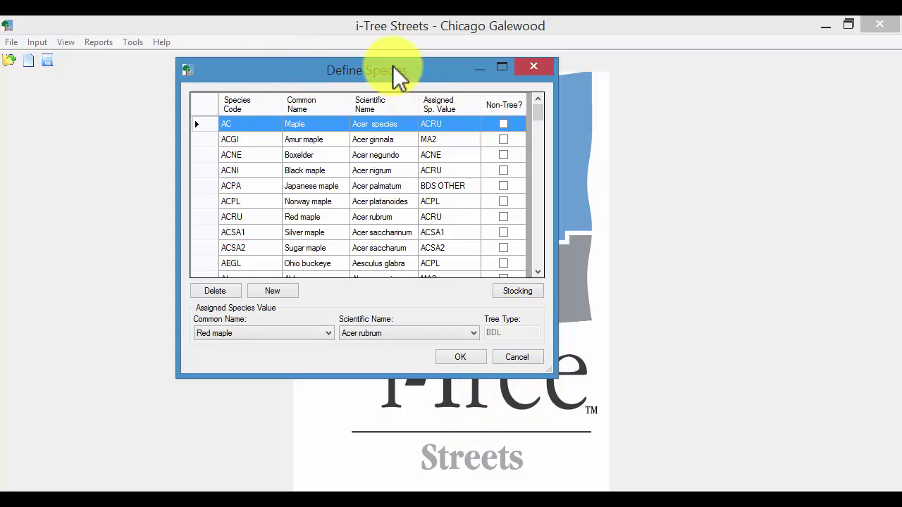
pyautogui.moveTo(399, 75); pyautogui.dragTo(900, 156)
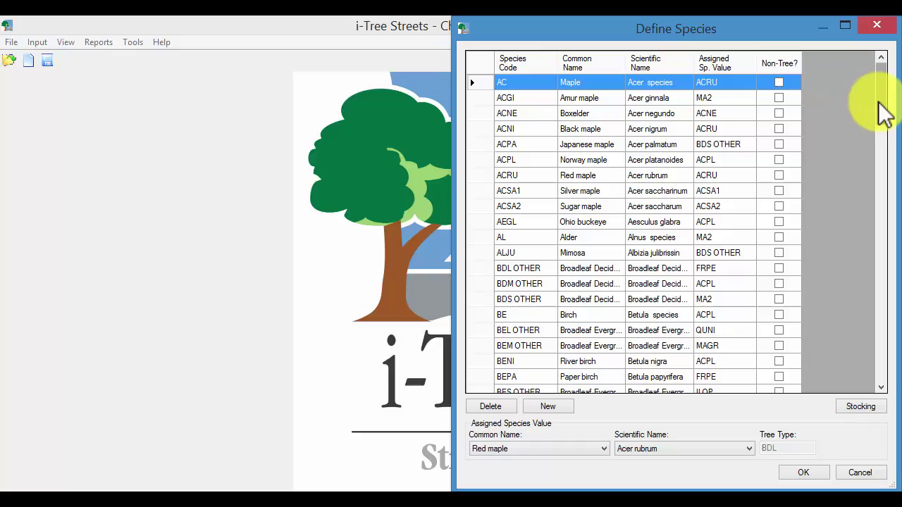
pyautogui.moveTo(884, 112); pyautogui.dragTo(885, 74)
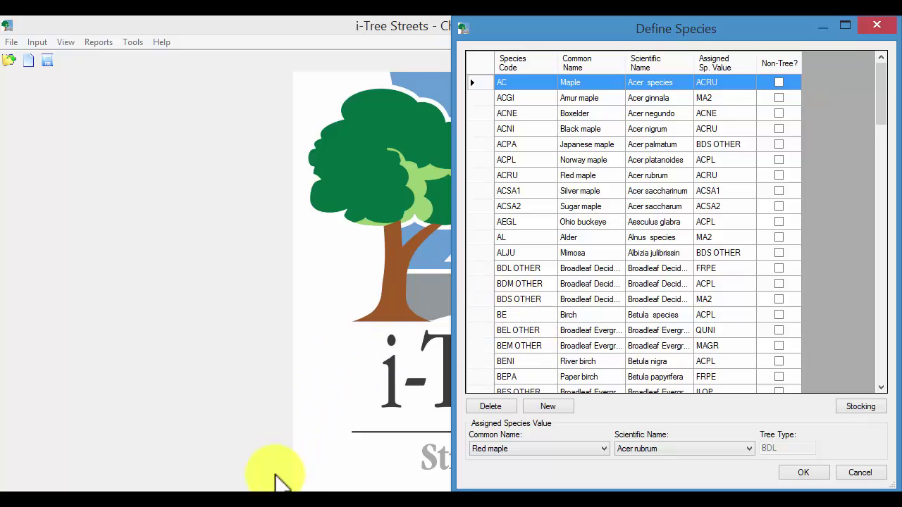
pyautogui.moveTo(278, 492)
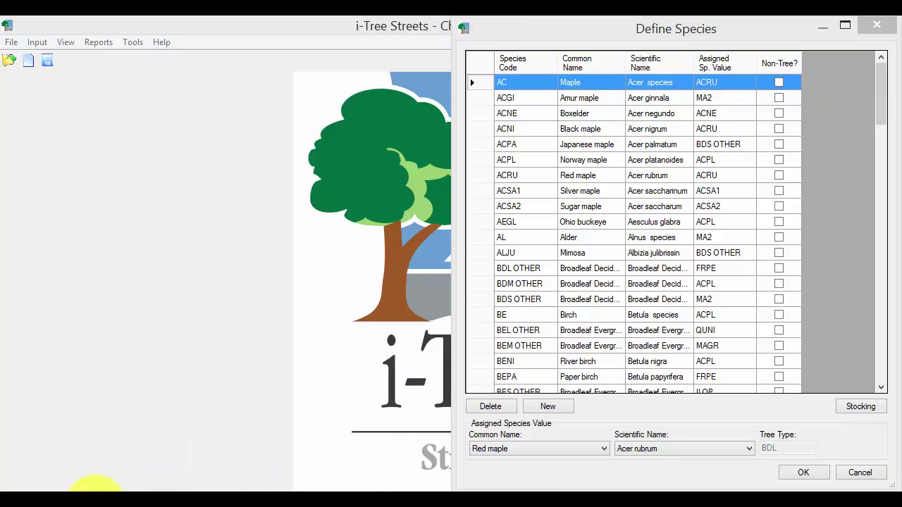
# Step: Go to the i-Tree Archives page in Chrome and open the Streets Species Codes.xls spreadsheet
pyautogui.click(95, 489)
pyautogui.moveTo(527, 149)
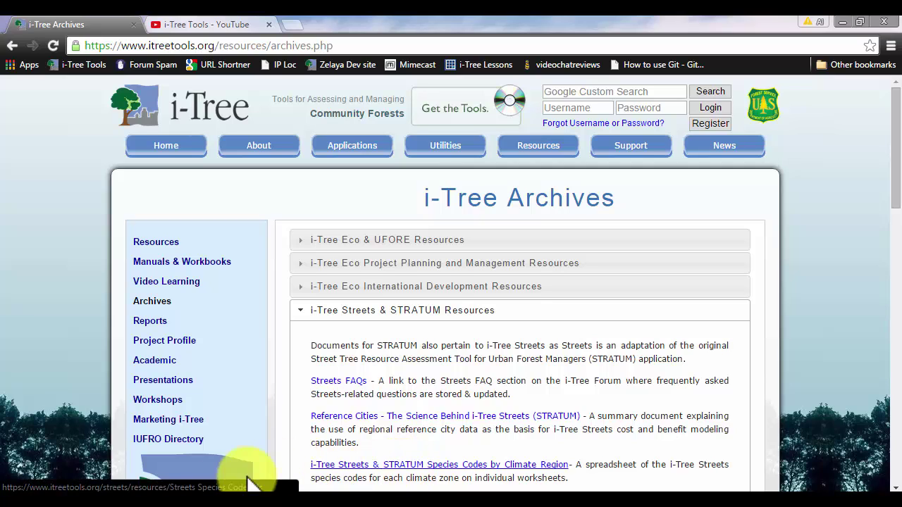
pyautogui.click(189, 492)
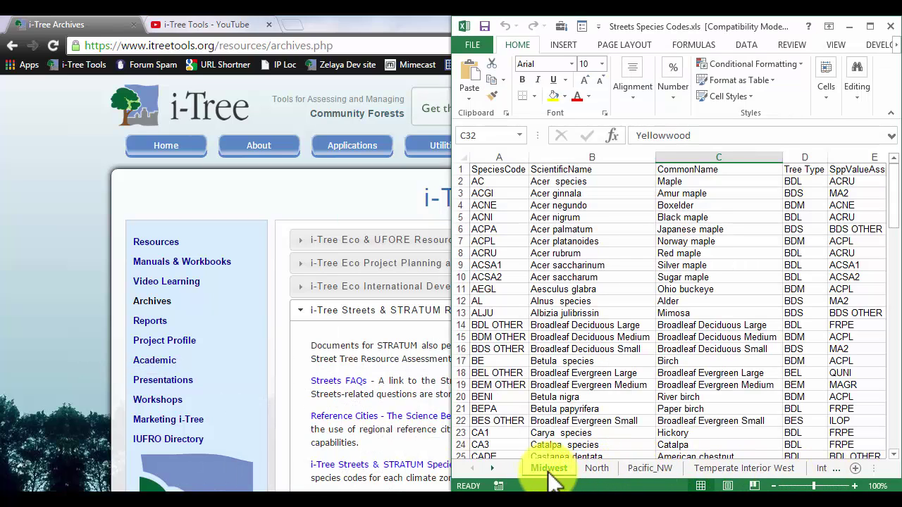
# Step: Review the SpeciesCode column on the Midwest and North sheets, then minimize Excel
pyautogui.click(502, 157)
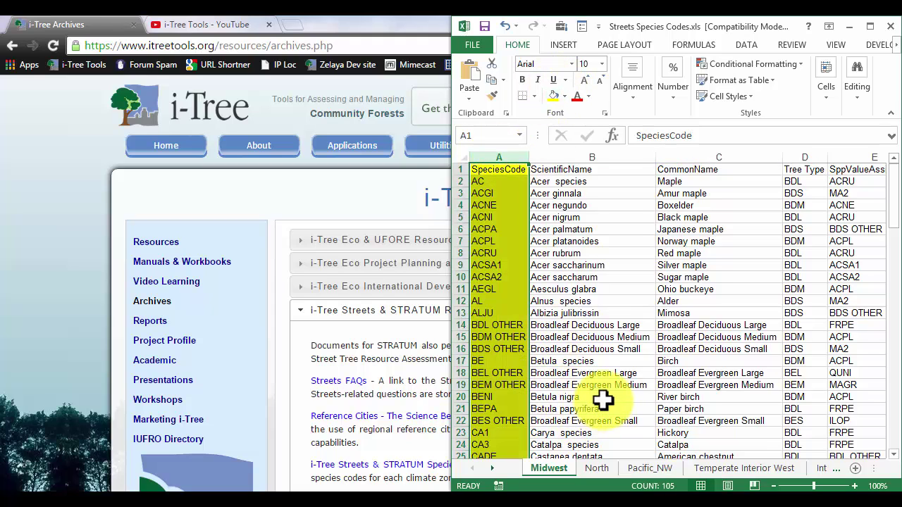
pyautogui.click(591, 470)
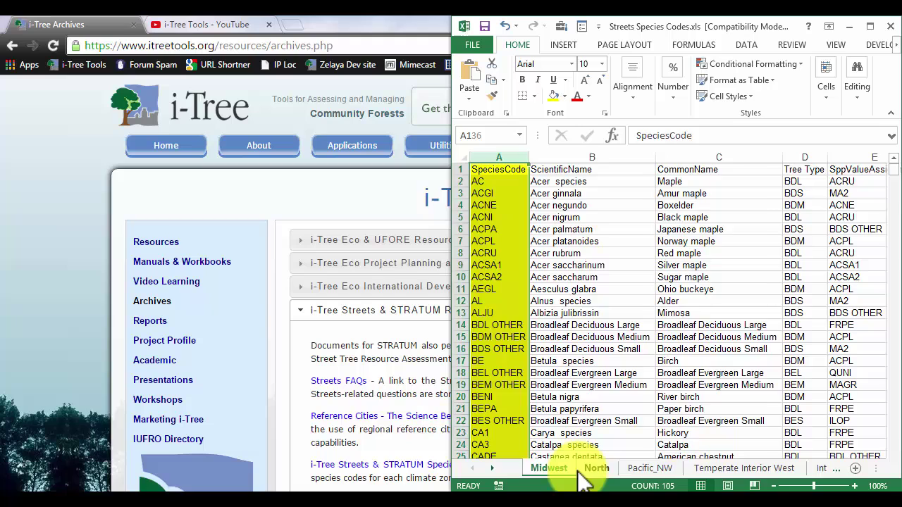
pyautogui.click(564, 471)
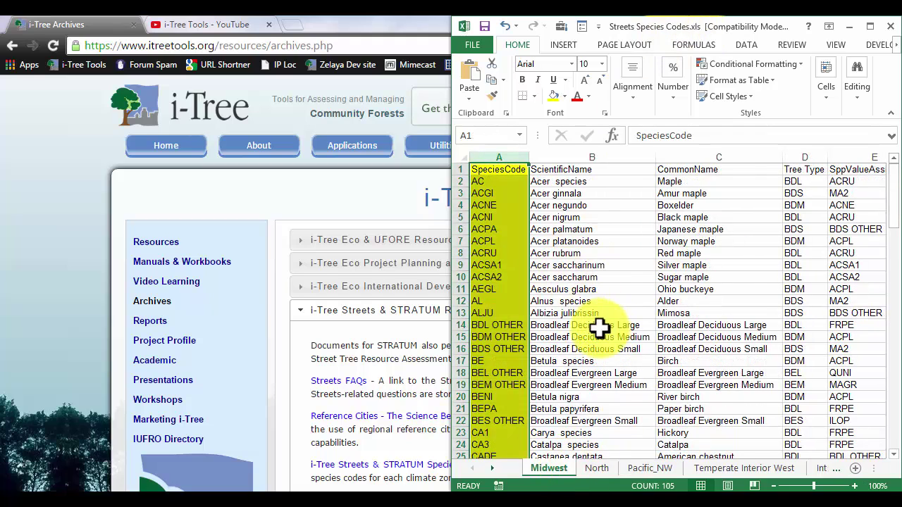
pyautogui.click(849, 28)
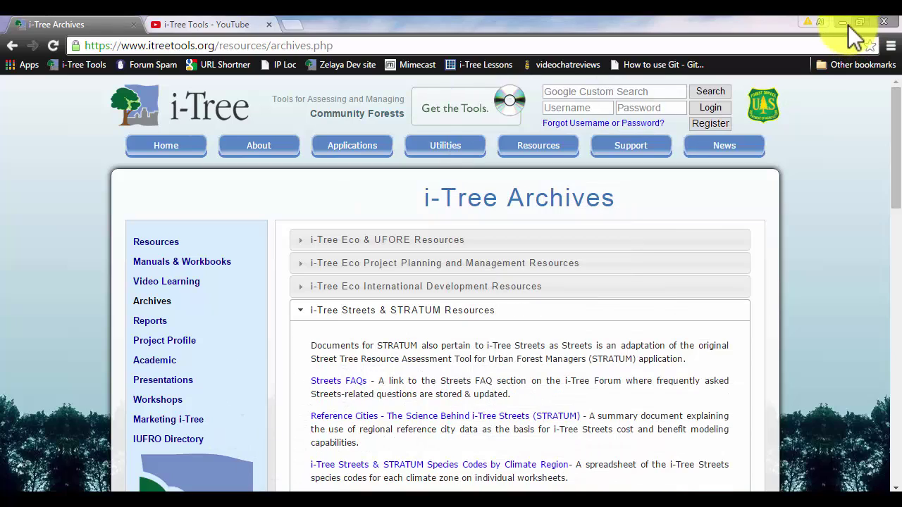
# Step: Minimize Chrome and add a blank species row below ULS (Elm) in Define Species
pyautogui.click(845, 23)
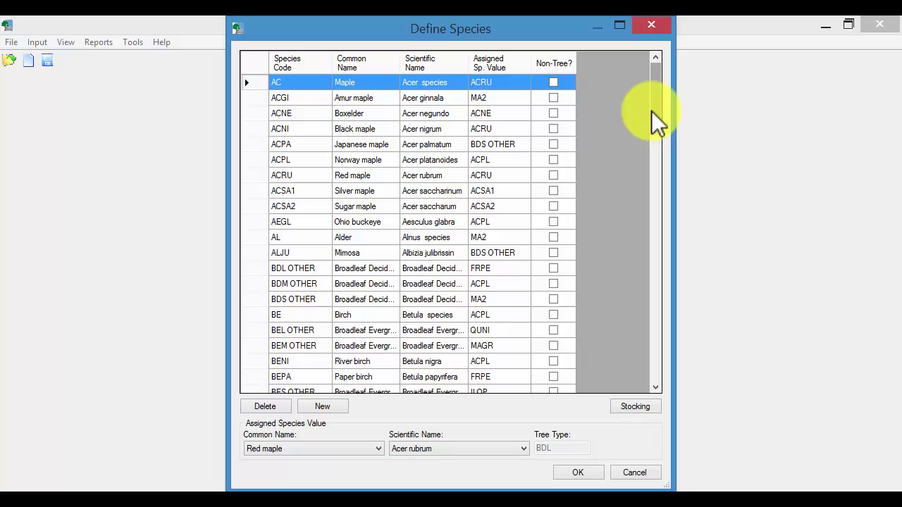
pyautogui.click(318, 407)
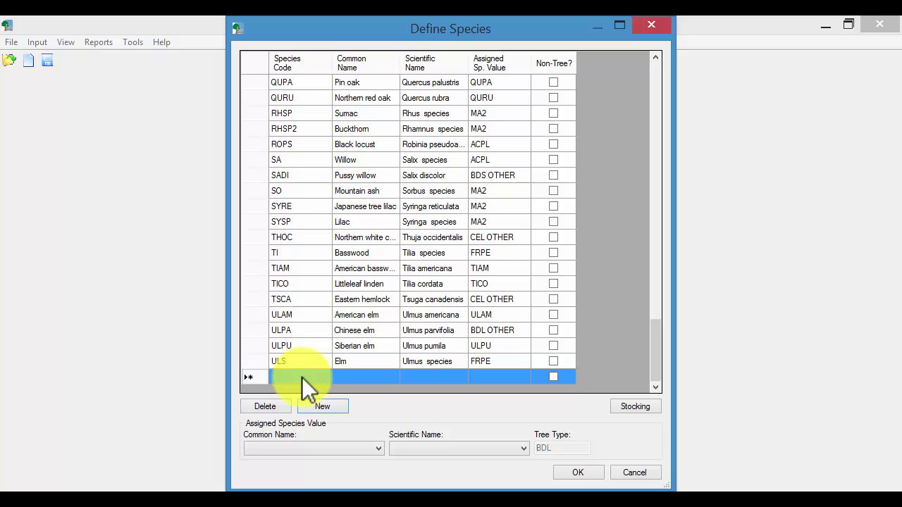
# Step: Enter code ACXFR, common name Freeman maple and scientific name Acer x freemanii in the new row
pyautogui.write('ACXFR')
pyautogui.click(345, 375)
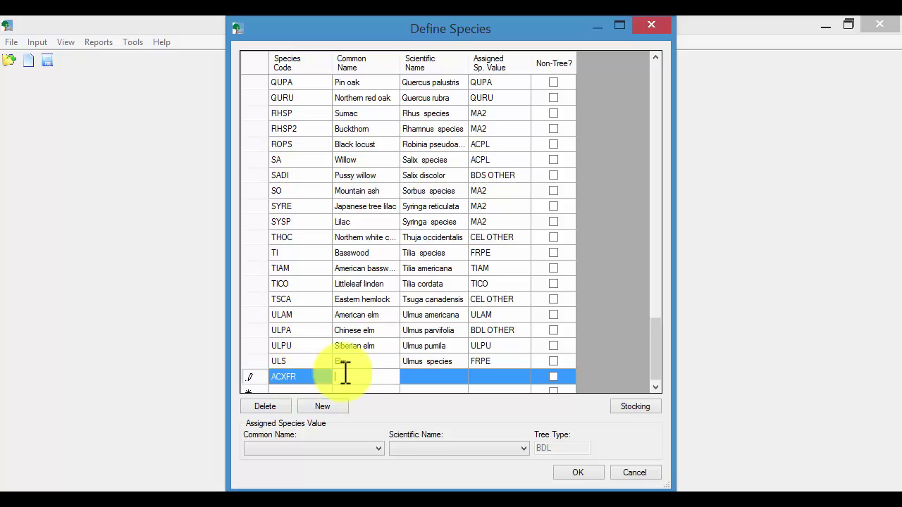
pyautogui.write('Freeman maple')
pyautogui.press('Tab')
pyautogui.write('Acer x freemanii')
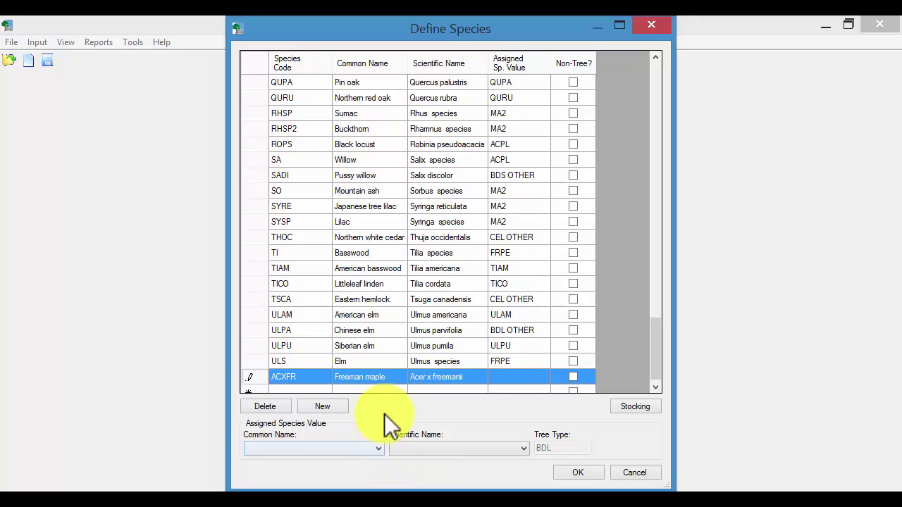
# Step: Assign the Freeman maple row the Red maple (ACRU, Acer rubrum) species values
pyautogui.click(377, 446)
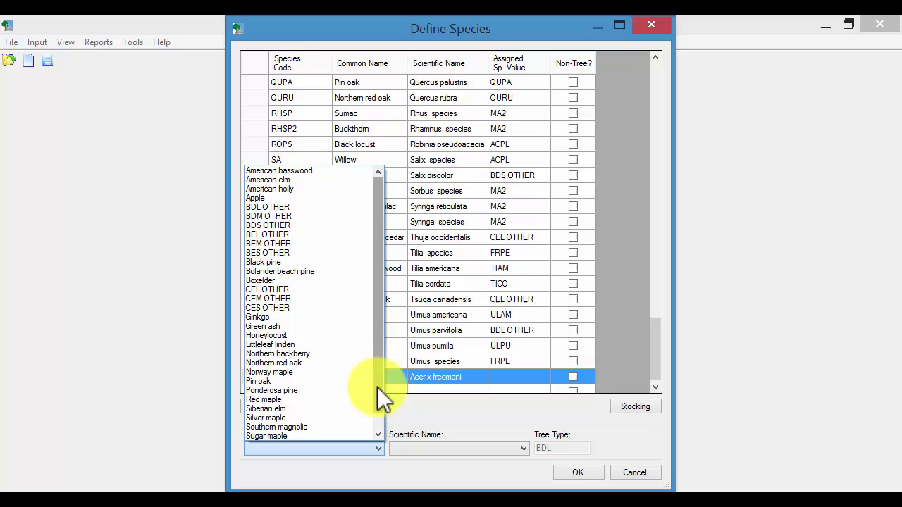
pyautogui.moveTo(377, 387); pyautogui.dragTo(377, 411)
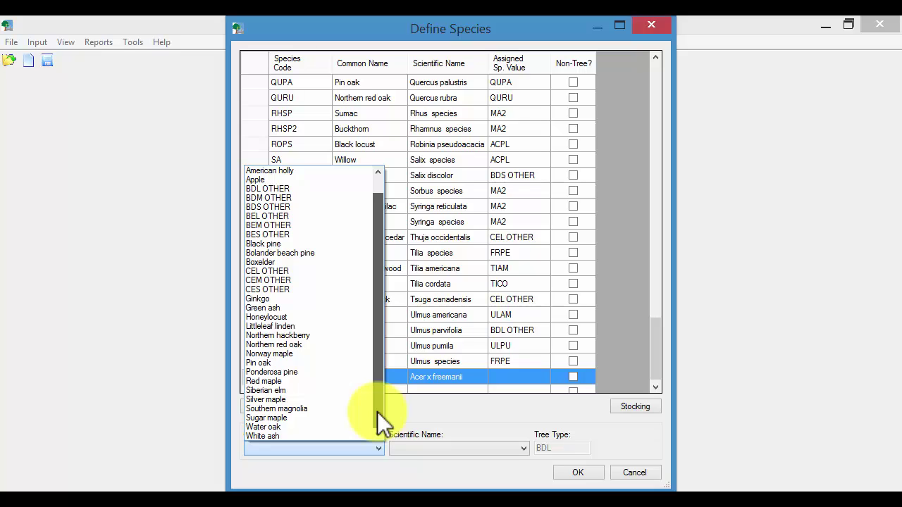
pyautogui.moveTo(377, 412); pyautogui.dragTo(322, 396)
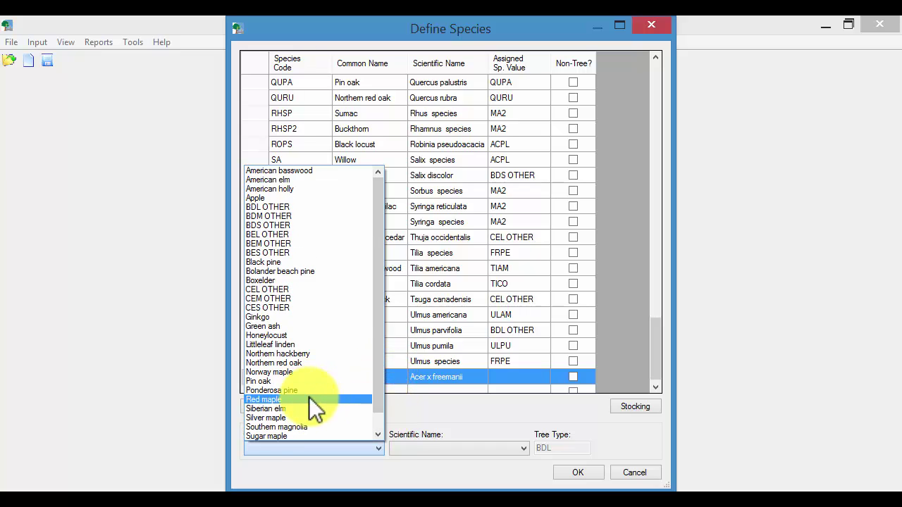
pyautogui.click(309, 398)
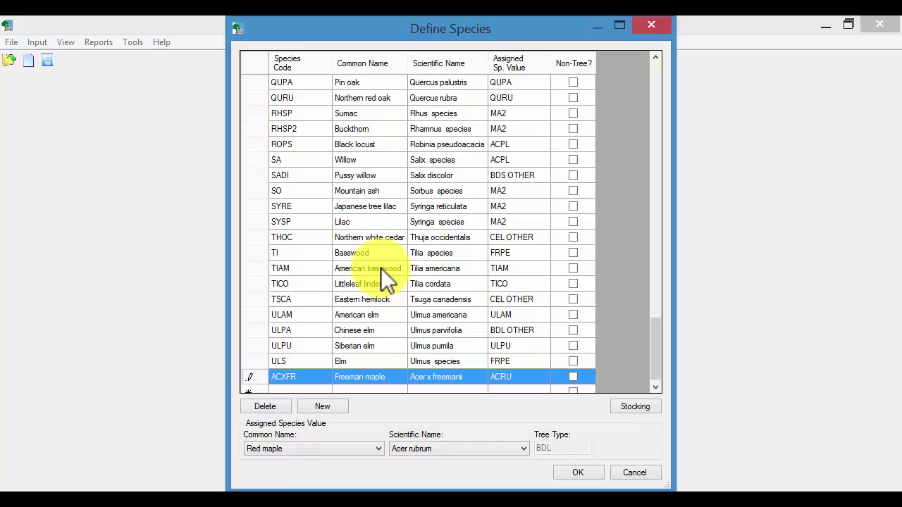
# Step: Assign Basswood (TI) the American basswood (TIAM) values and accept the species changes
pyautogui.click(503, 272)
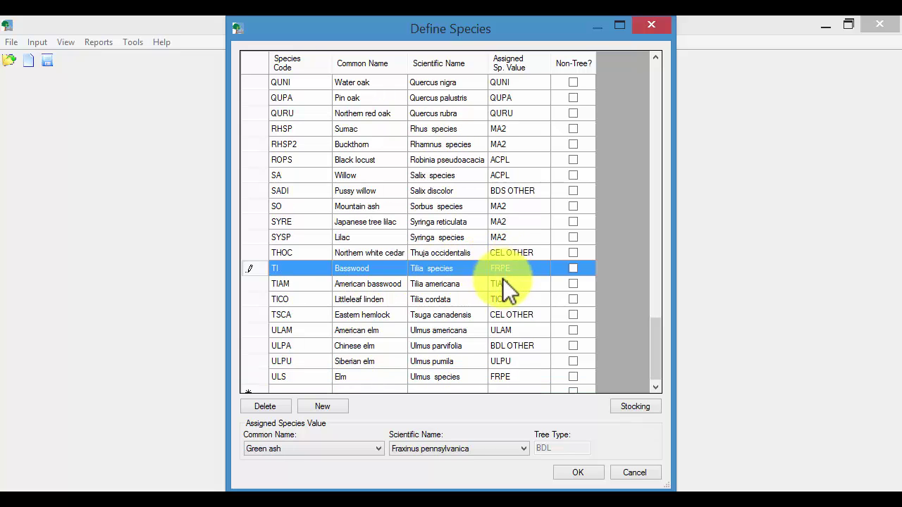
pyautogui.click(502, 283)
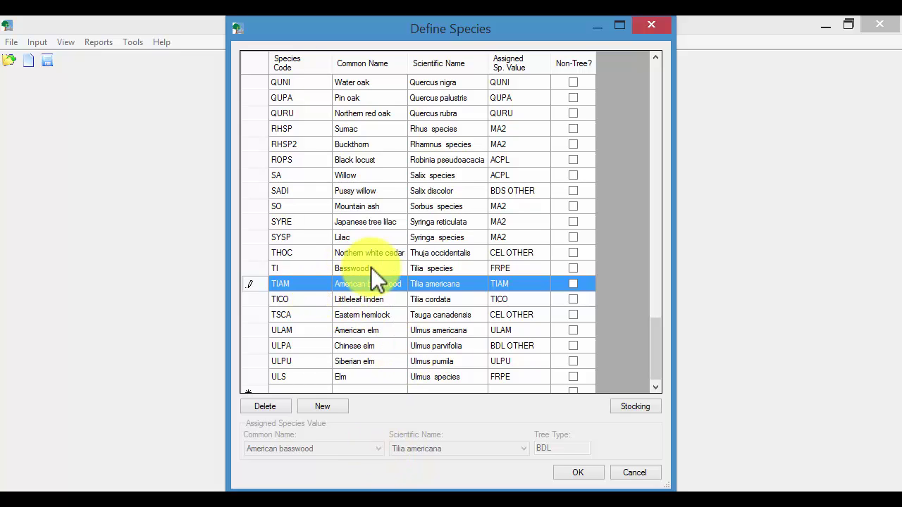
pyautogui.click(519, 267)
pyautogui.click(379, 449)
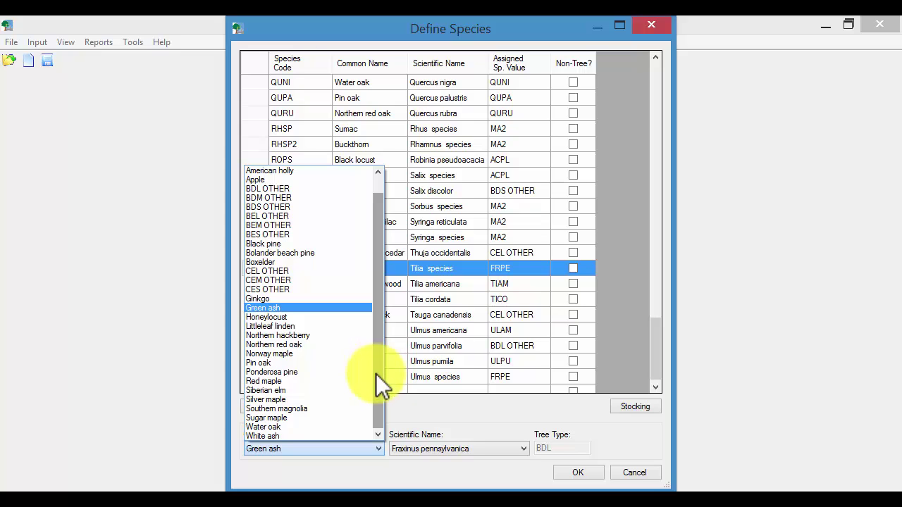
pyautogui.scroll(1, 376, 374)
pyautogui.click(275, 171)
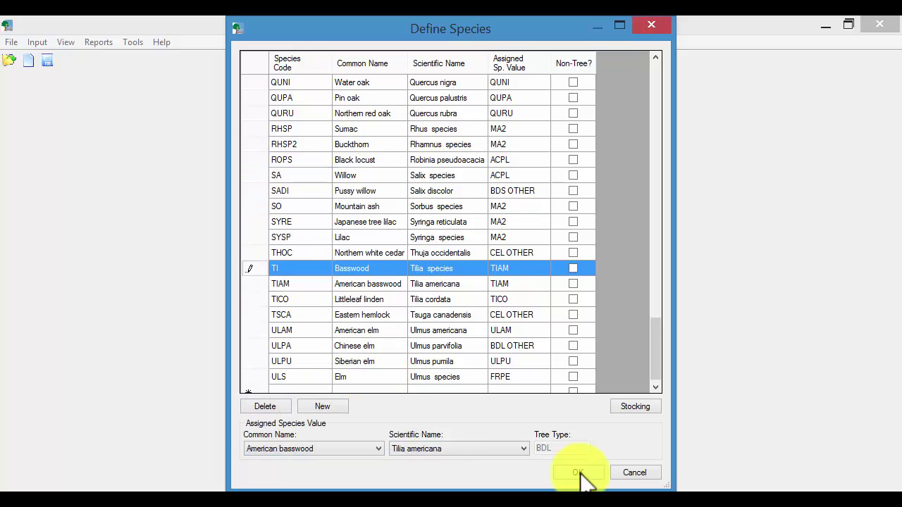
pyautogui.click(578, 472)
pyautogui.click(11, 42)
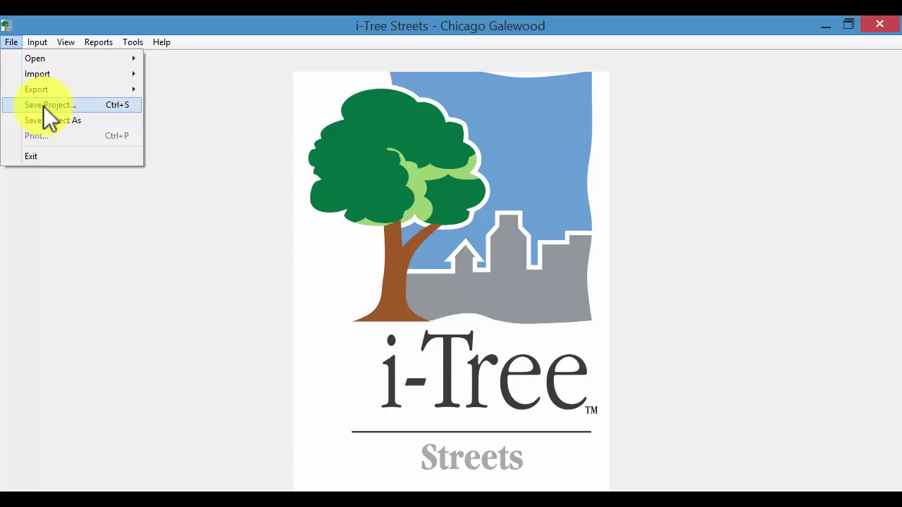